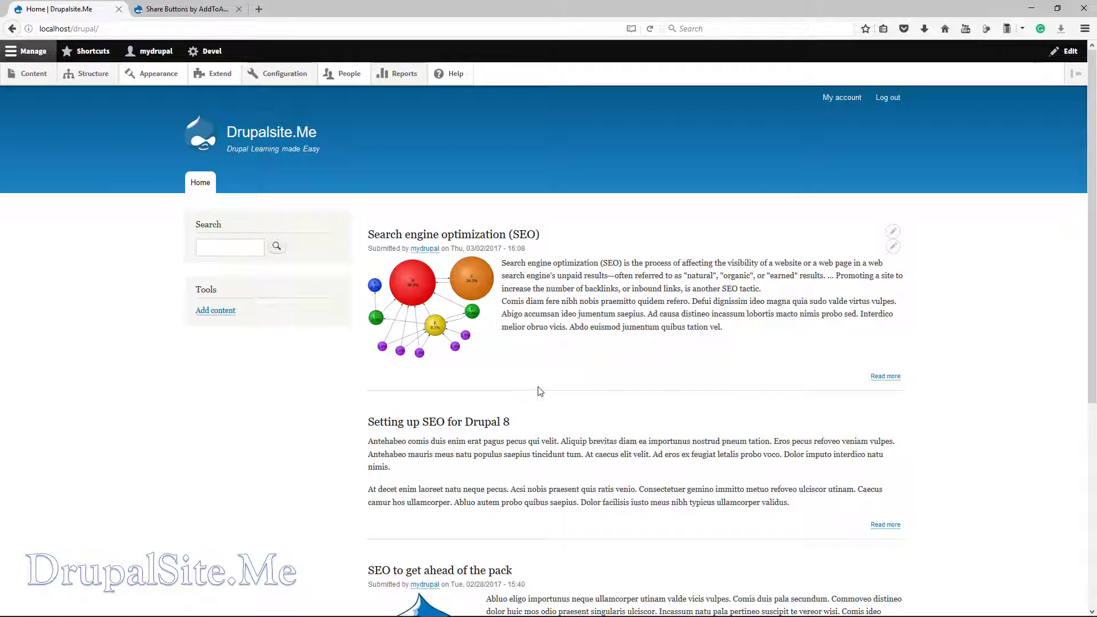
Step: Copy the AddToAny 8.x-1.7 tar.gz download link from its drupal.org project page
{"action": "left_click", "coordinate": [208, 11]}
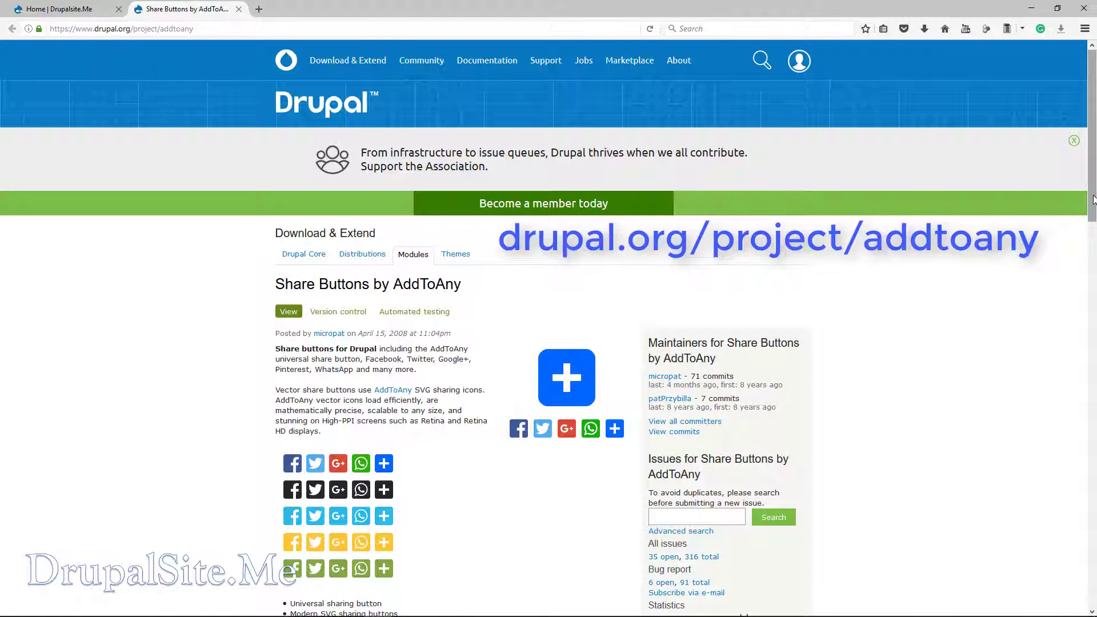
{"action": "mouse_move", "coordinate": [1094, 201]}
{"action": "left_mouse_down"}
{"action": "mouse_move", "coordinate": [1084, 405]}
{"action": "mouse_move", "coordinate": [1092, 514]}
{"action": "left_mouse_up"}
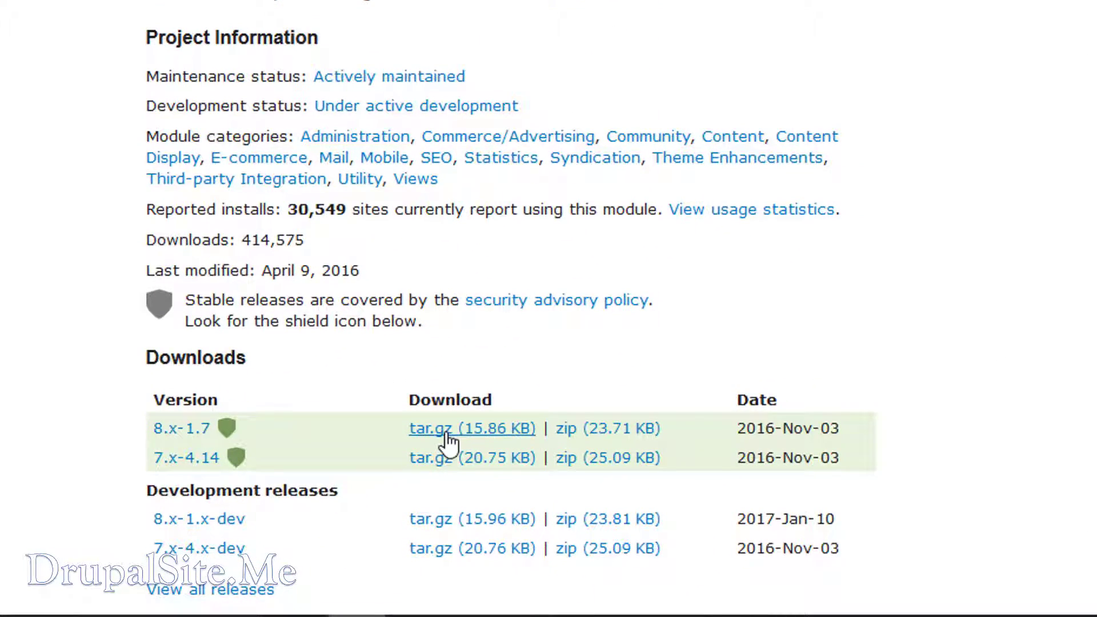
{"action": "right_click", "coordinate": [449, 442]}
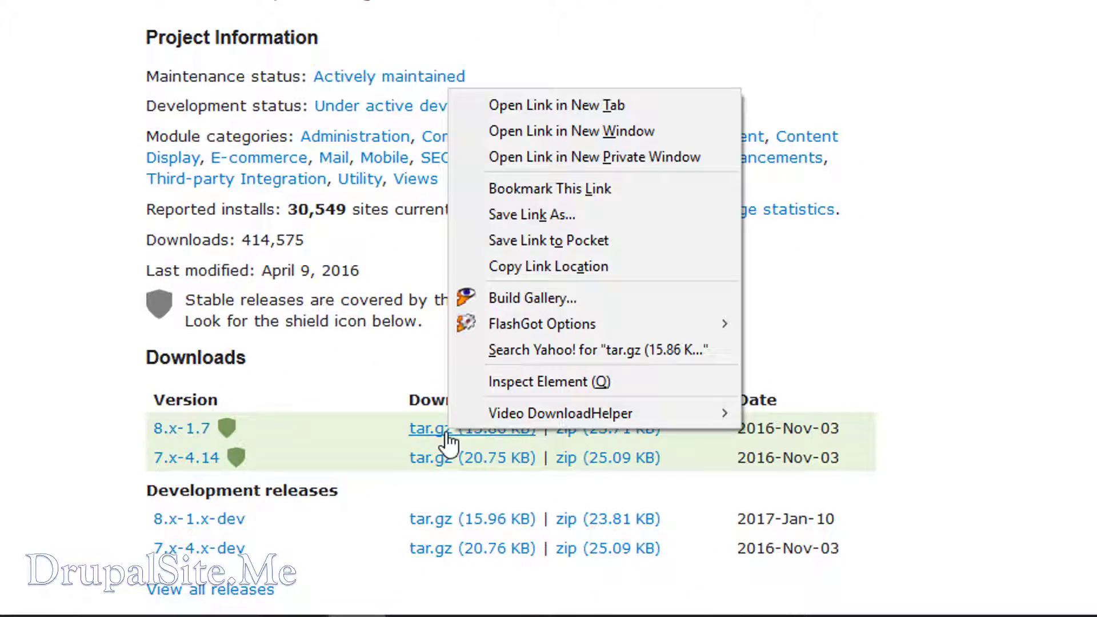
{"action": "left_click", "coordinate": [552, 267]}
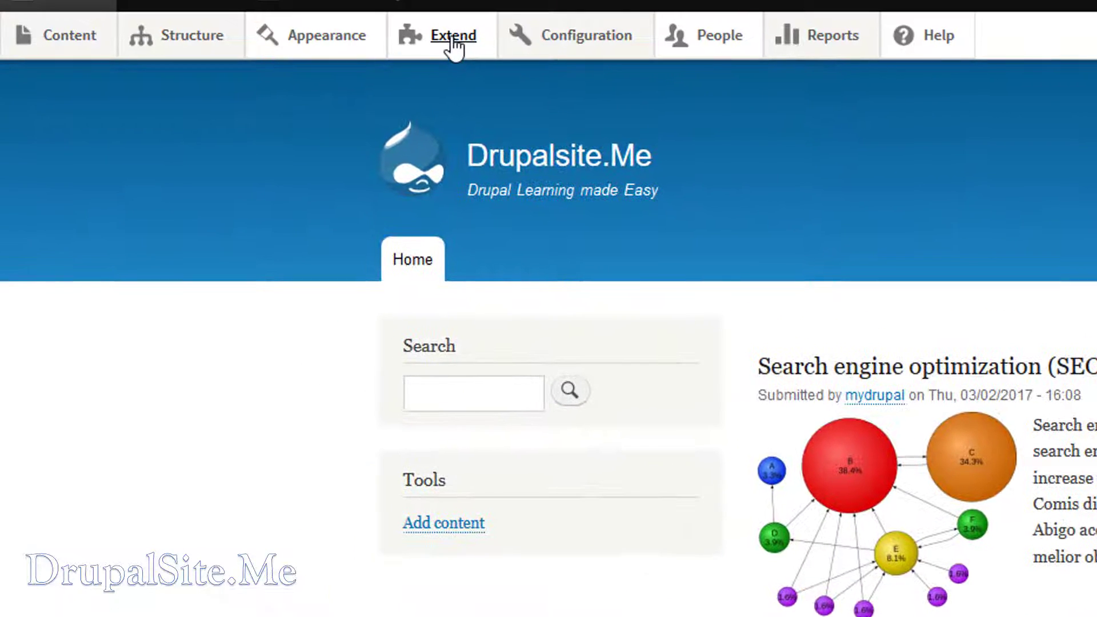
Step: Install AddToAny from that pasted URL via Extend > Install new module
{"action": "left_click", "coordinate": [452, 39]}
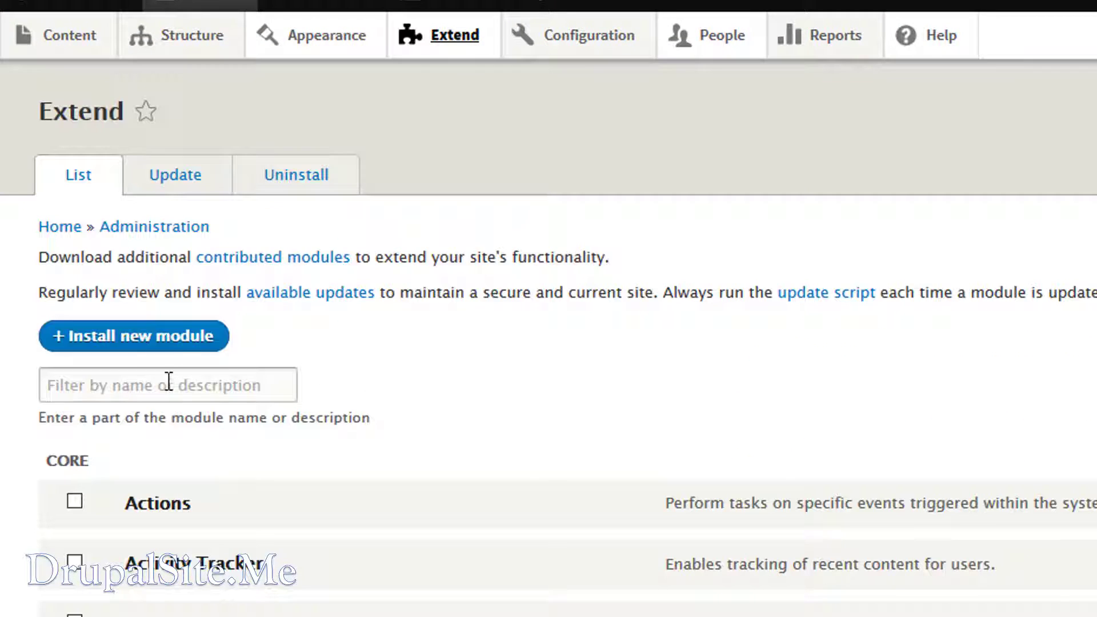
{"action": "left_click", "coordinate": [162, 346]}
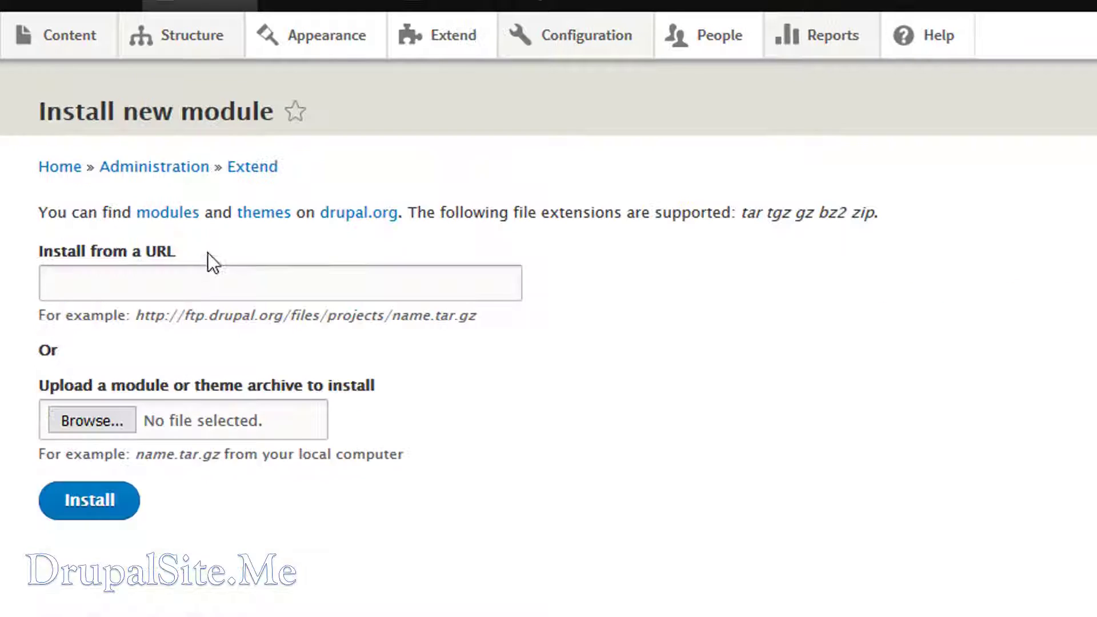
{"action": "left_click", "coordinate": [210, 286]}
{"action": "right_click", "coordinate": [209, 285]}
{"action": "left_click", "coordinate": [280, 396]}
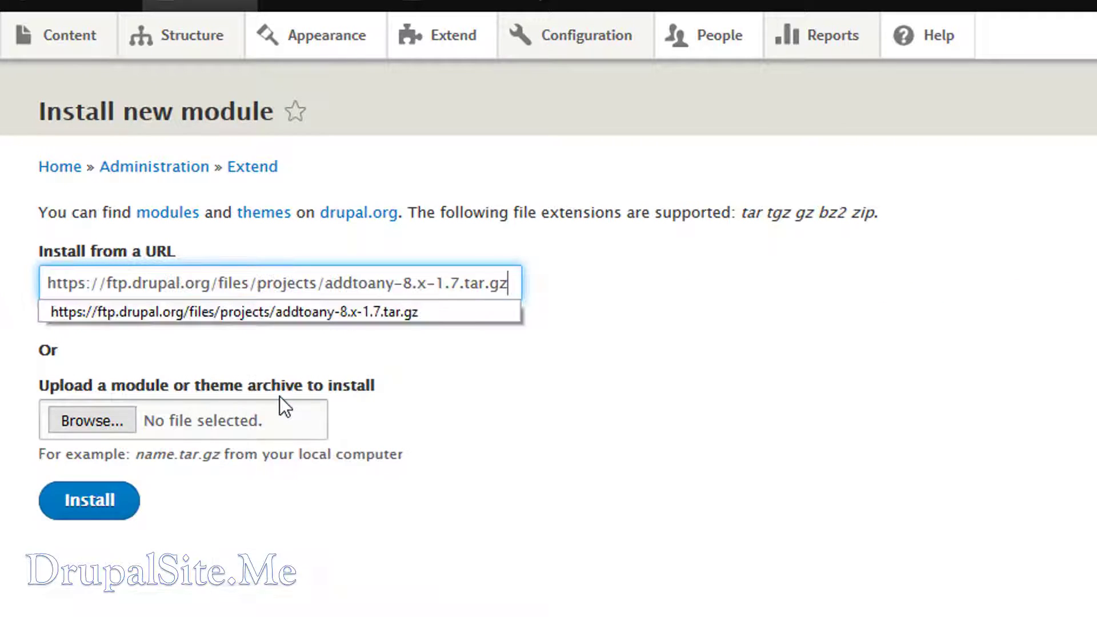
{"action": "left_click", "coordinate": [97, 513]}
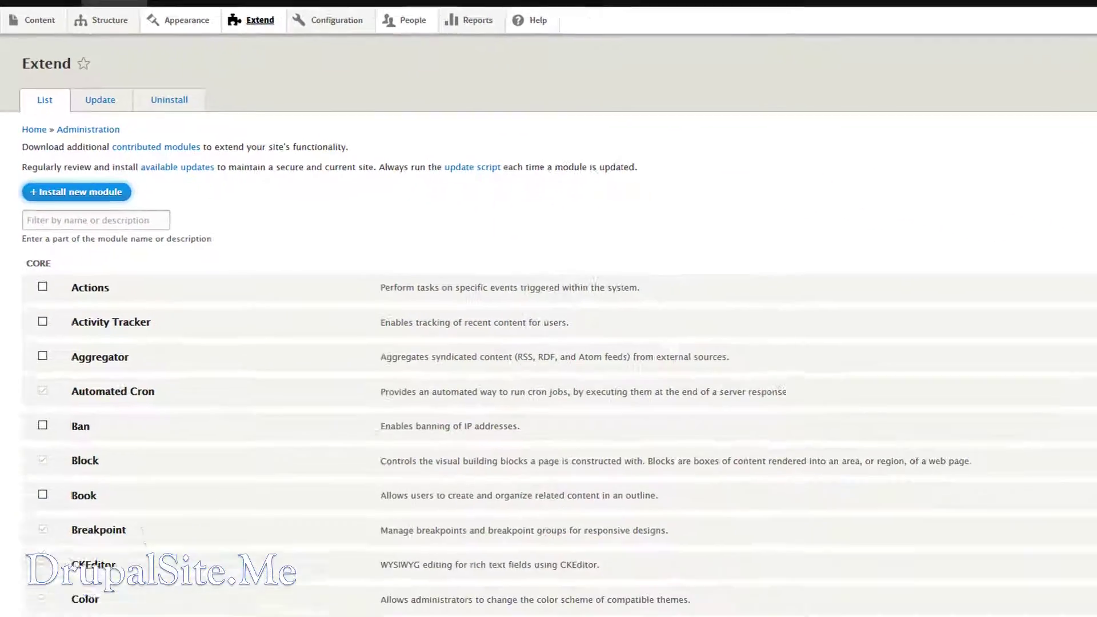
{"action": "scroll", "coordinate": [548, 343], "scroll_direction": "down", "scroll_amount": 10}
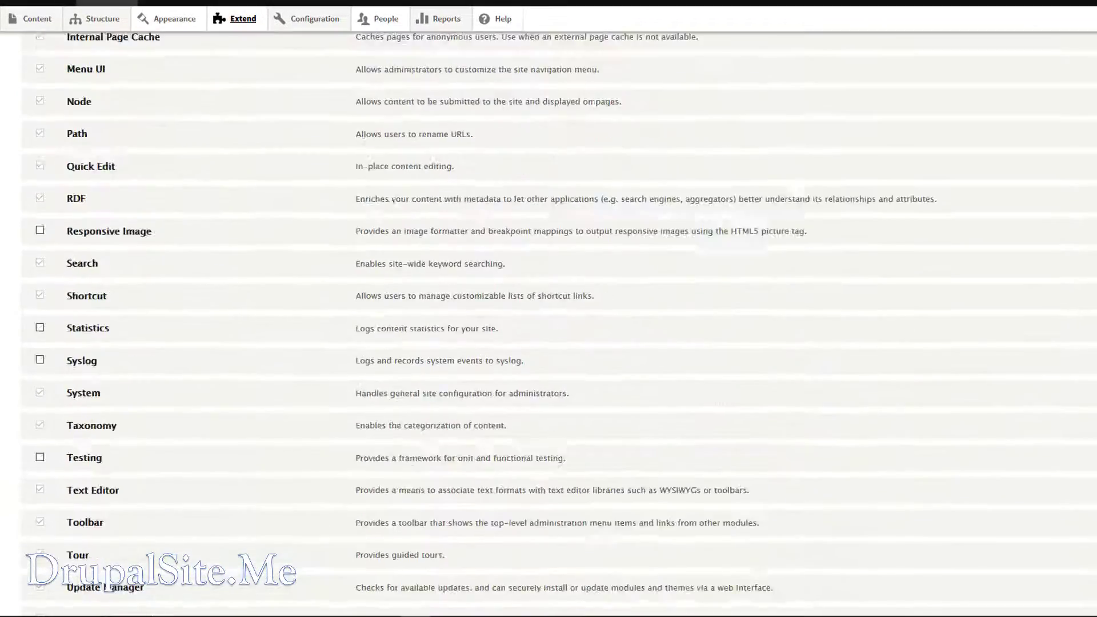
{"action": "scroll", "coordinate": [549, 324], "scroll_direction": "down", "scroll_amount": 10}
{"action": "scroll", "coordinate": [549, 324], "scroll_direction": "down", "scroll_amount": 3}
{"action": "scroll", "coordinate": [549, 324], "scroll_direction": "down", "scroll_amount": 2}
{"action": "scroll", "coordinate": [549, 324], "scroll_direction": "down", "scroll_amount": 2}
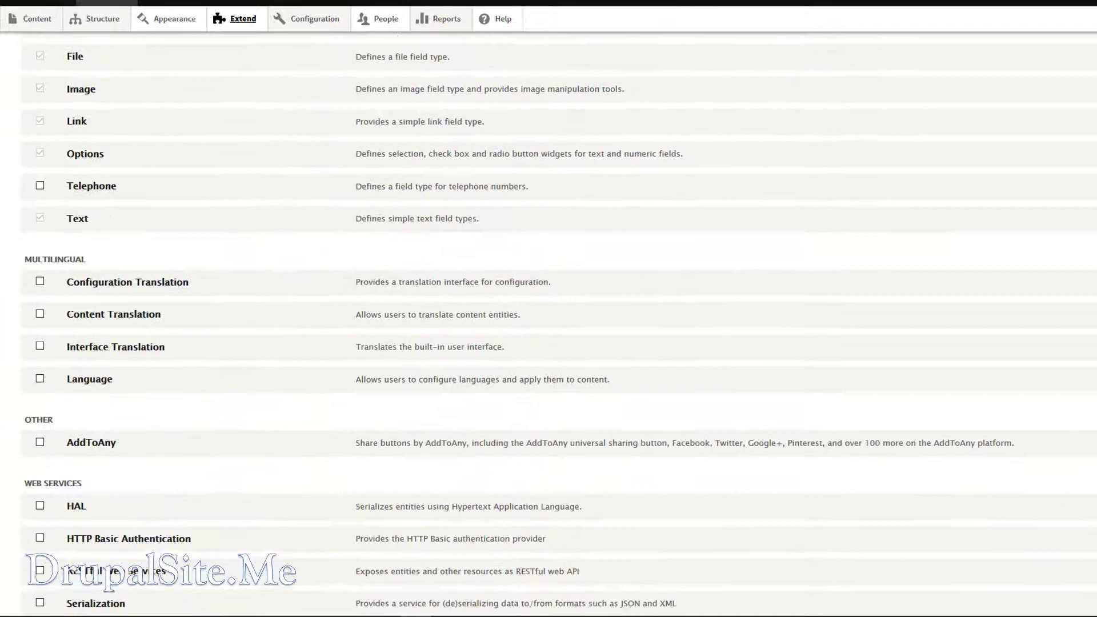
{"action": "scroll", "coordinate": [335, 512], "scroll_direction": "down", "scroll_amount": 1}
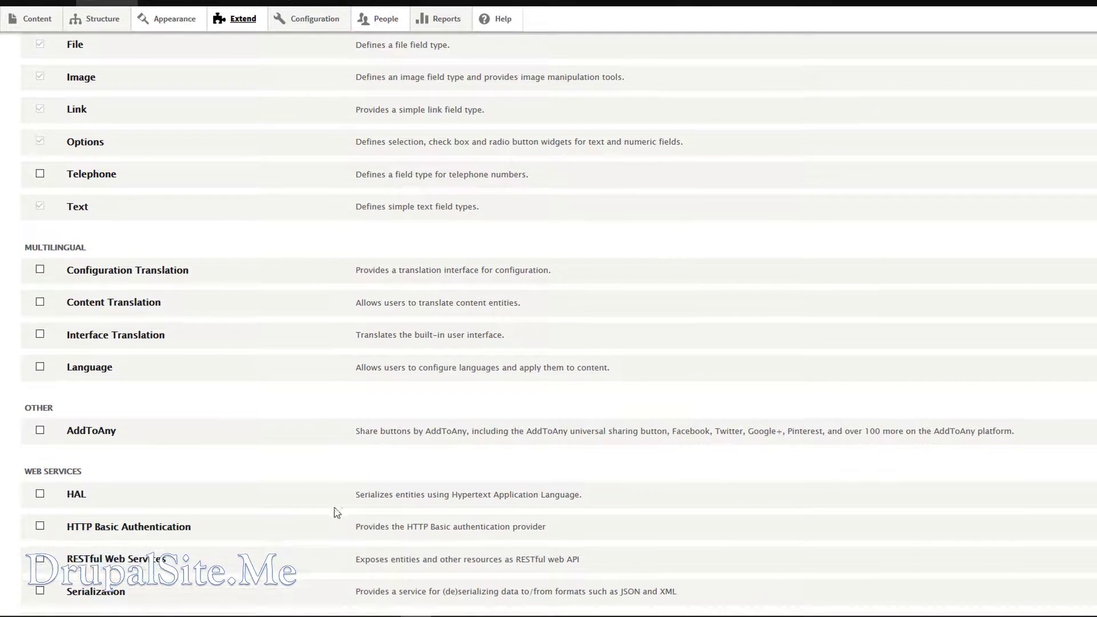
Step: Check AddToAny in the Extend module list and install it
{"action": "left_click", "coordinate": [39, 431]}
{"action": "scroll", "coordinate": [109, 589], "scroll_direction": "down", "scroll_amount": 2}
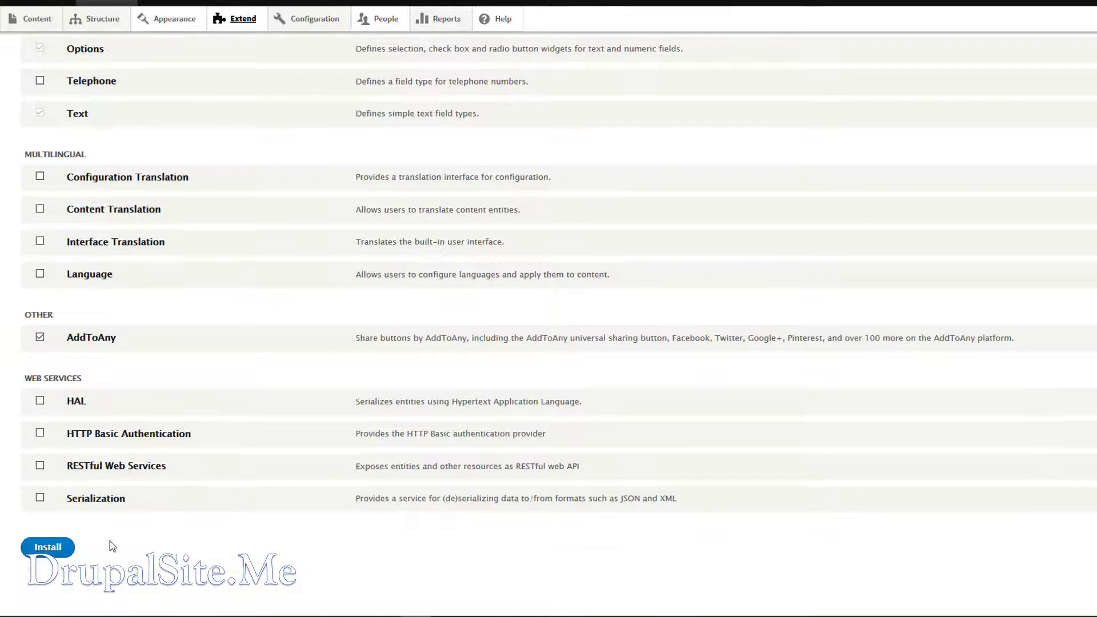
{"action": "left_click", "coordinate": [47, 548]}
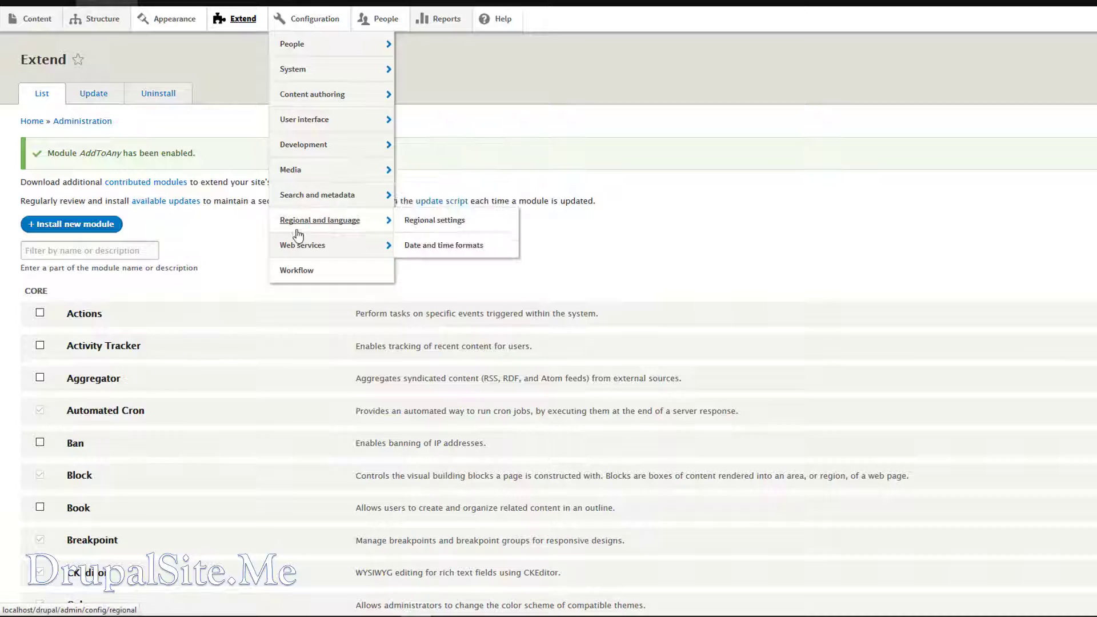
{"action": "mouse_move", "coordinate": [302, 245]}
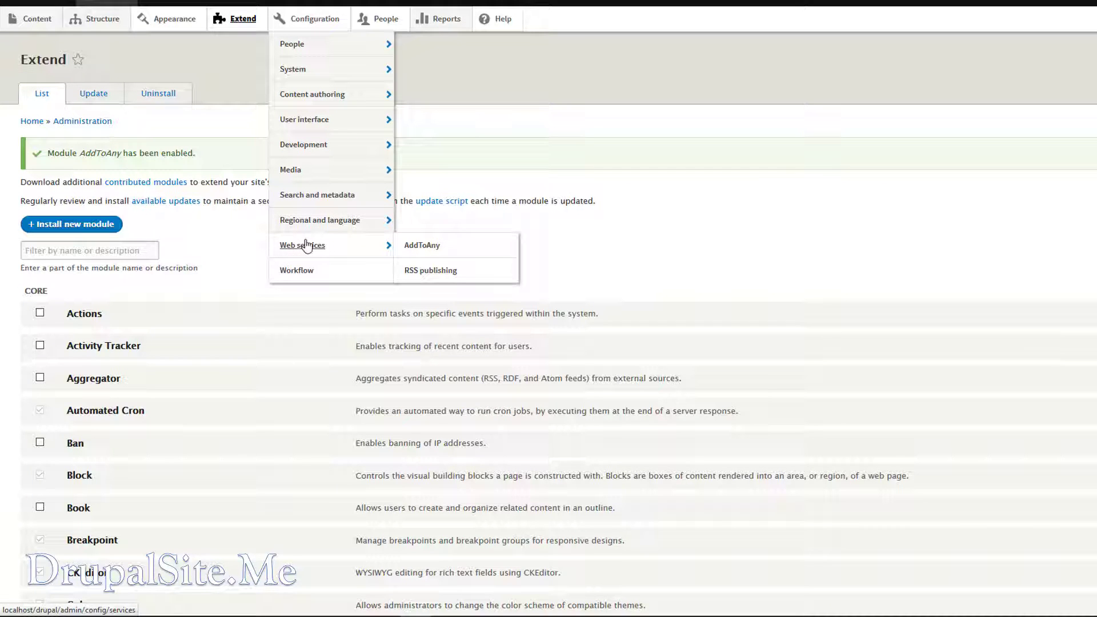
Step: Edit AddToAny's Service Buttons HTML code to hold facebook, twitter and google_plus button lines
{"action": "left_click", "coordinate": [422, 246]}
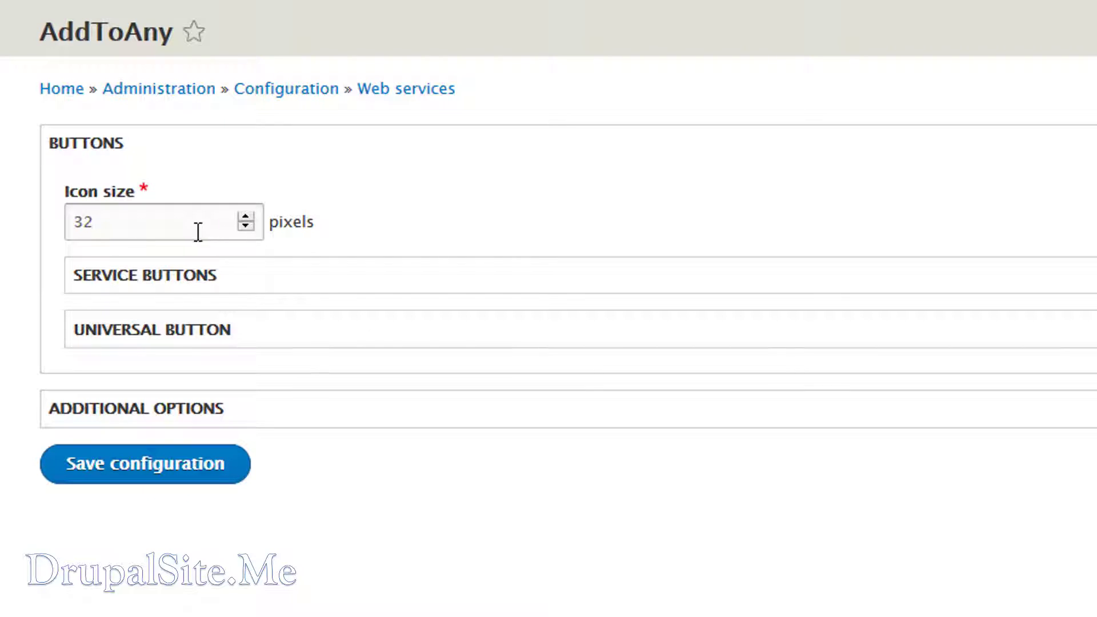
{"action": "left_click", "coordinate": [154, 278]}
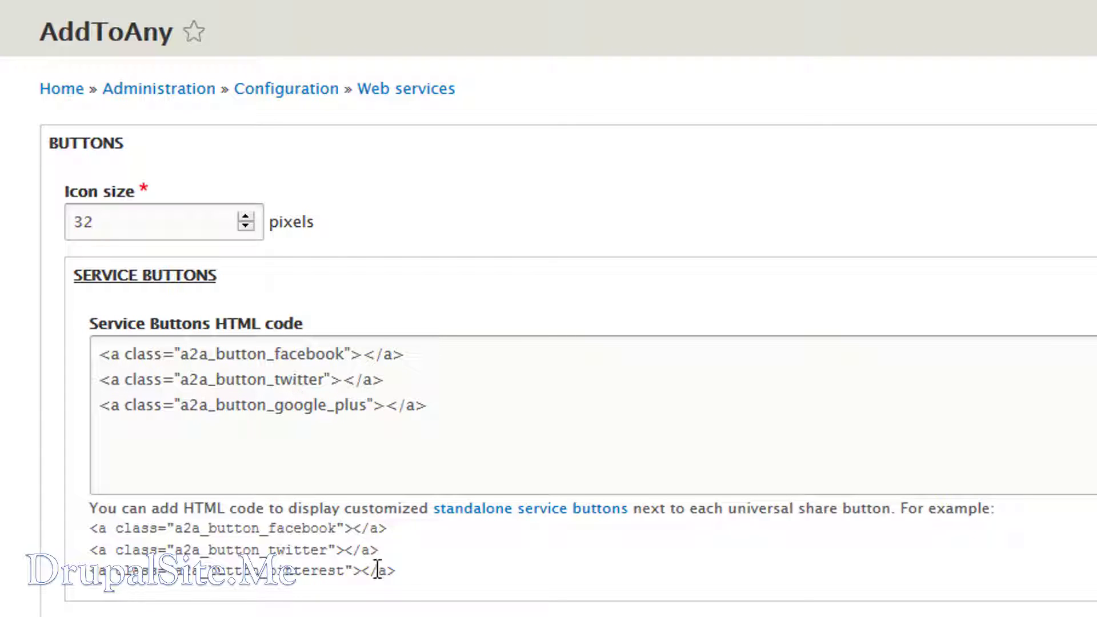
{"action": "left_click_drag", "start_coordinate": [402, 573], "coordinate": [198, 584]}
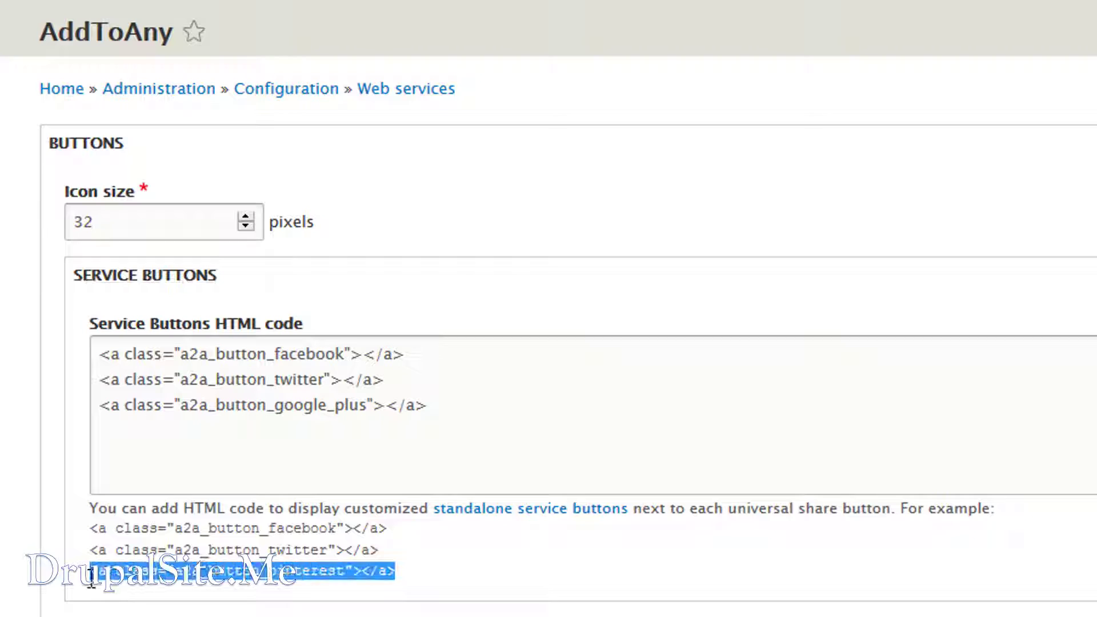
{"action": "left_click", "coordinate": [243, 449]}
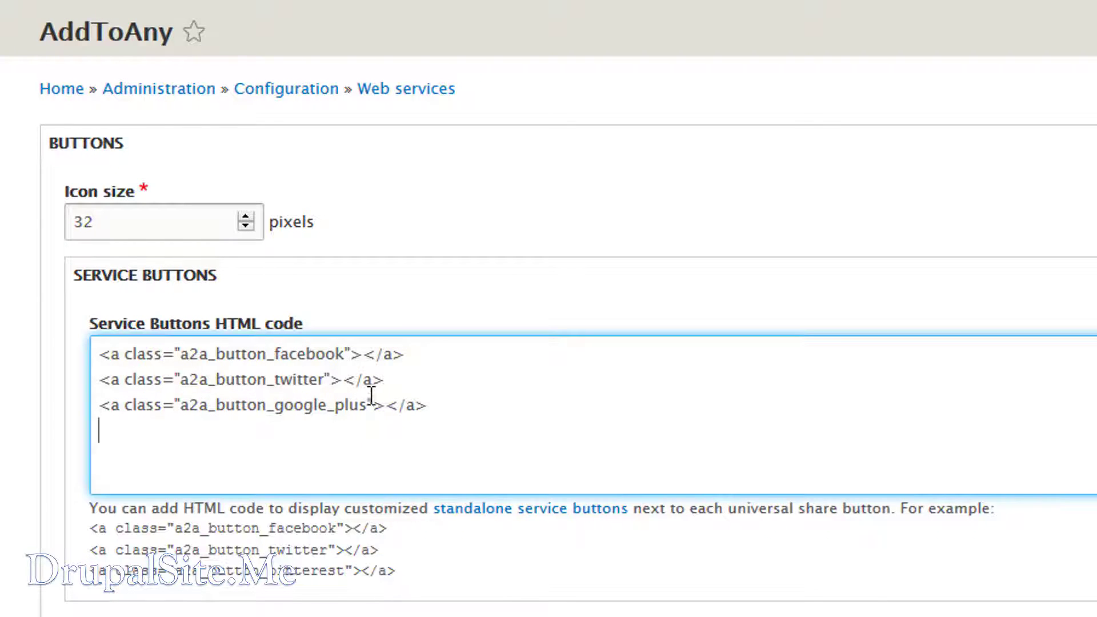
{"action": "left_click_drag", "start_coordinate": [400, 382], "coordinate": [99, 388]}
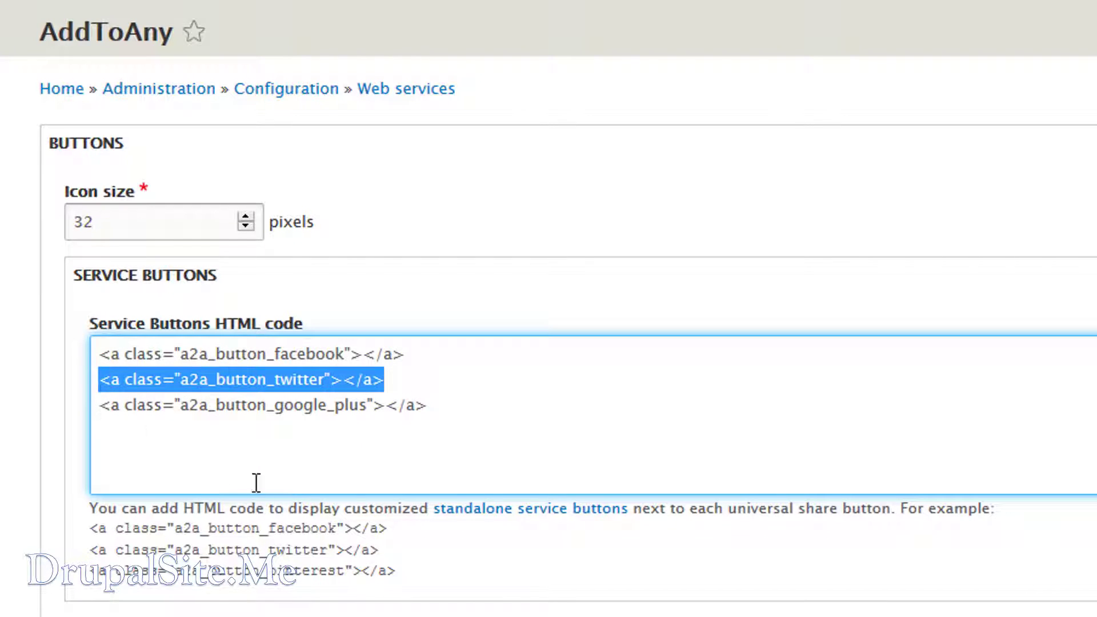
{"action": "scroll", "coordinate": [242, 430], "scroll_direction": "down", "scroll_amount": 1}
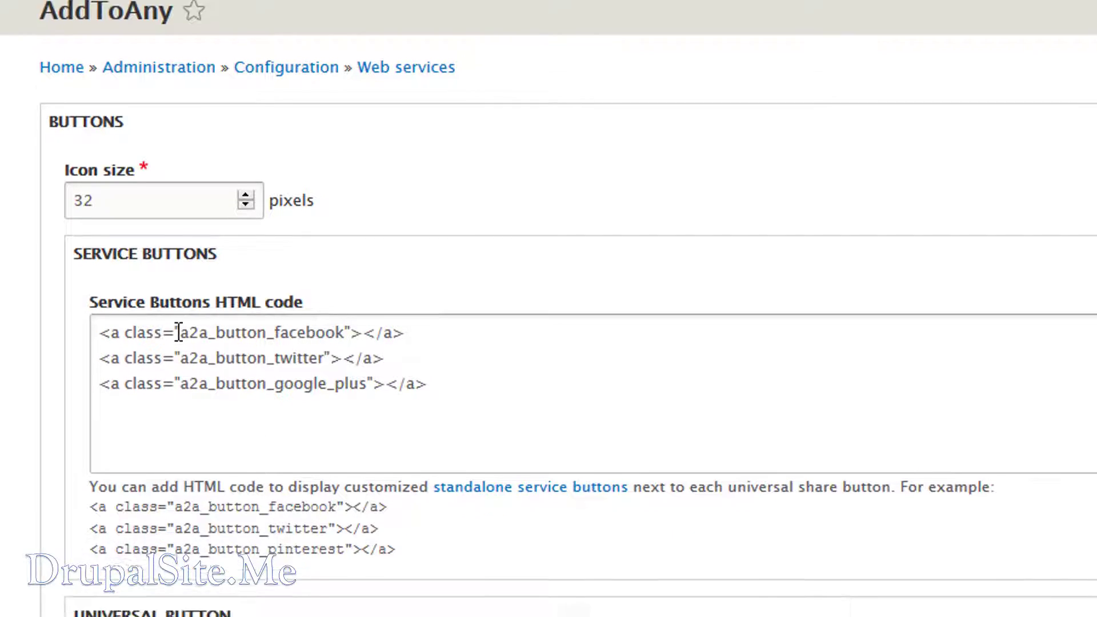
{"action": "scroll", "coordinate": [242, 431], "scroll_direction": "down", "scroll_amount": 2}
{"action": "scroll", "coordinate": [277, 224], "scroll_direction": "down", "scroll_amount": 4}
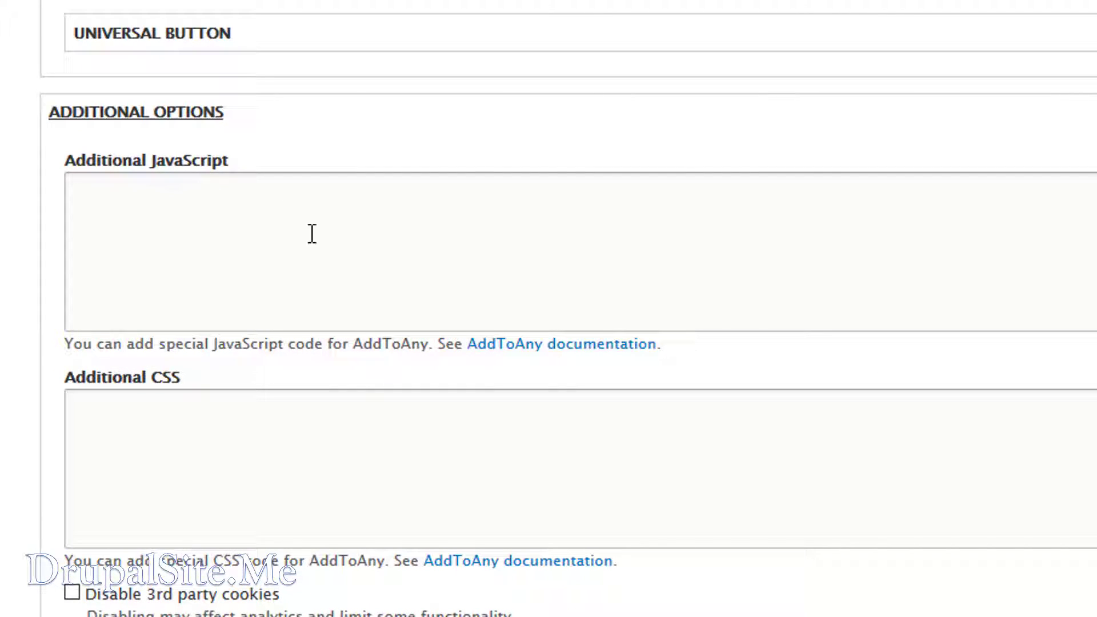
Step: Open the AddToAny documentation in a new browser tab
{"action": "right_click", "coordinate": [525, 351]}
{"action": "left_click", "coordinate": [565, 363]}
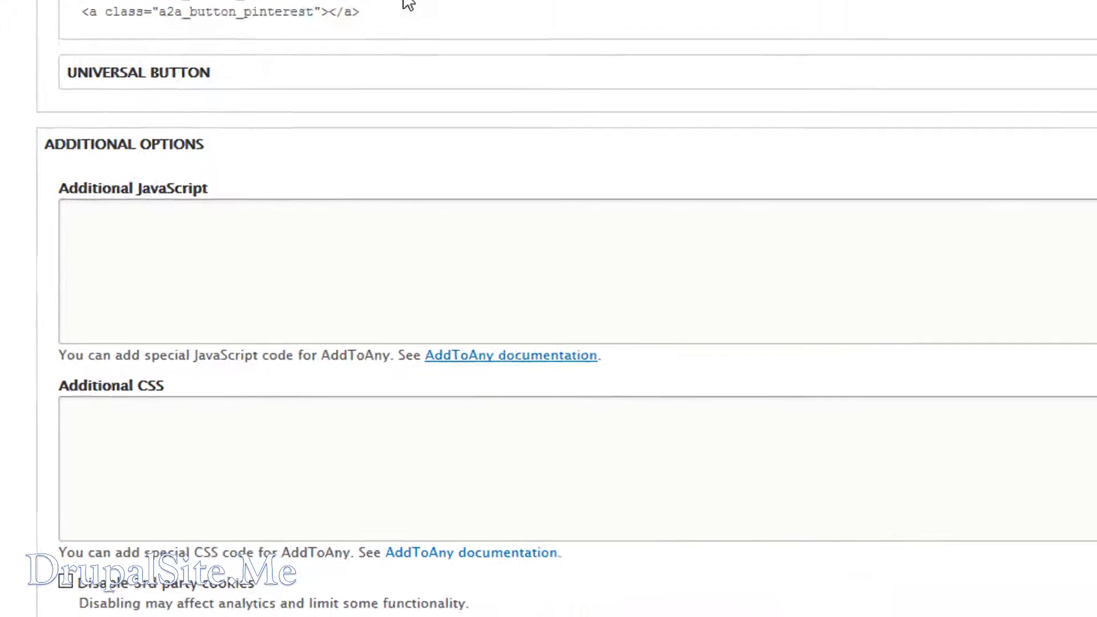
{"action": "left_click", "coordinate": [202, 9]}
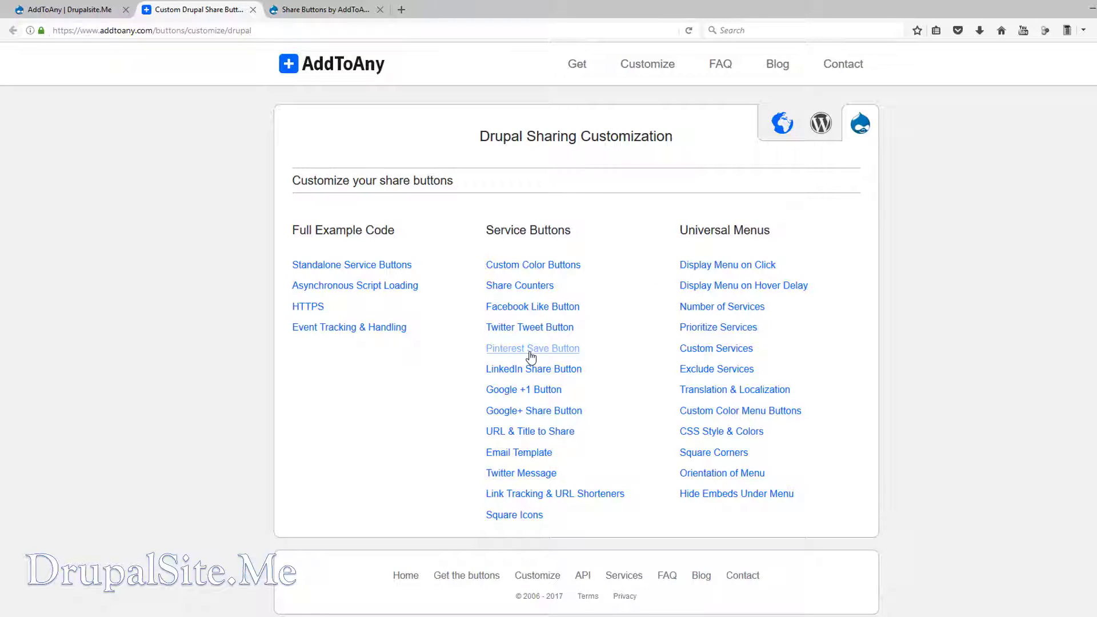
Step: Open the Twitter Message customization and select its a2a_config.templates.twitter line
{"action": "right_click", "coordinate": [539, 481]}
{"action": "left_click", "coordinate": [549, 488]}
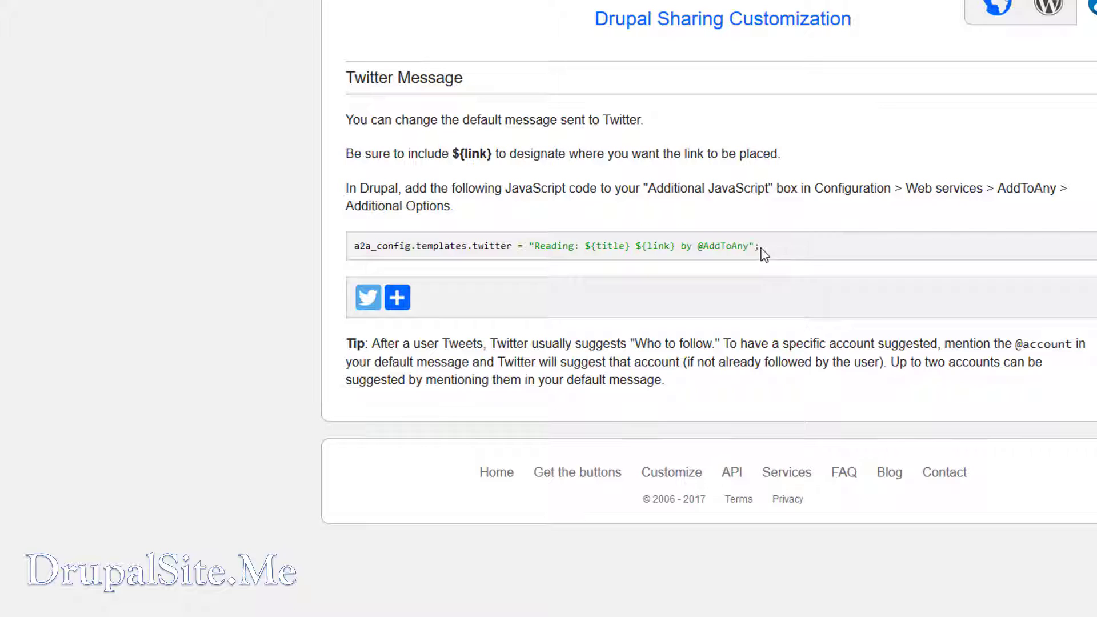
{"action": "left_click_drag", "start_coordinate": [760, 250], "coordinate": [335, 253]}
{"action": "key", "text": "ctrl+c"}
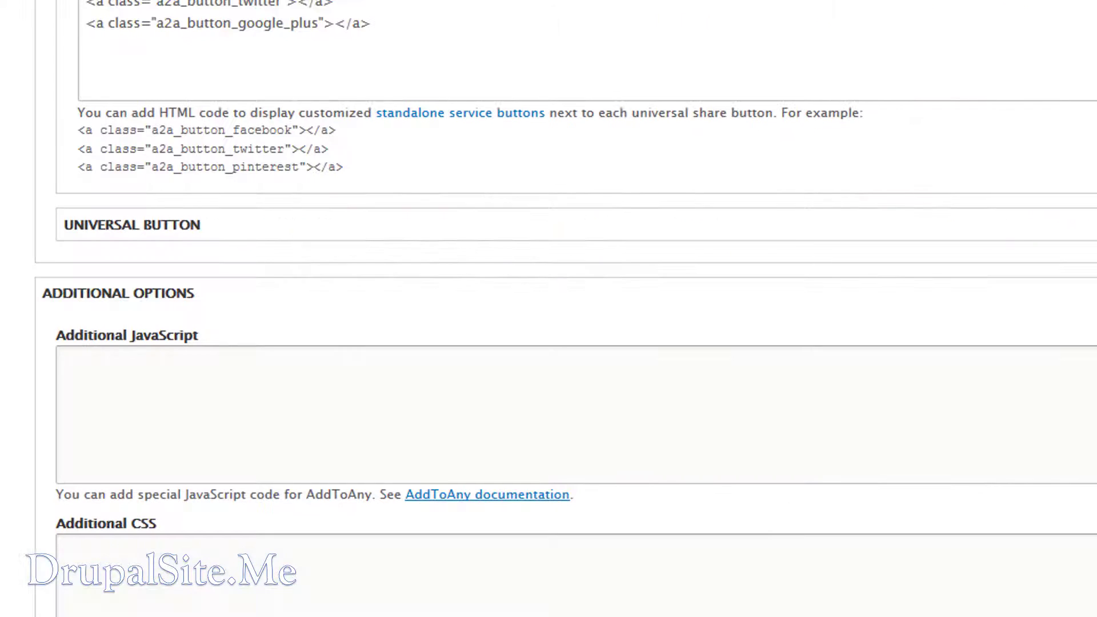
{"action": "left_click", "coordinate": [106, 385]}
{"action": "key", "text": "ctrl+v"}
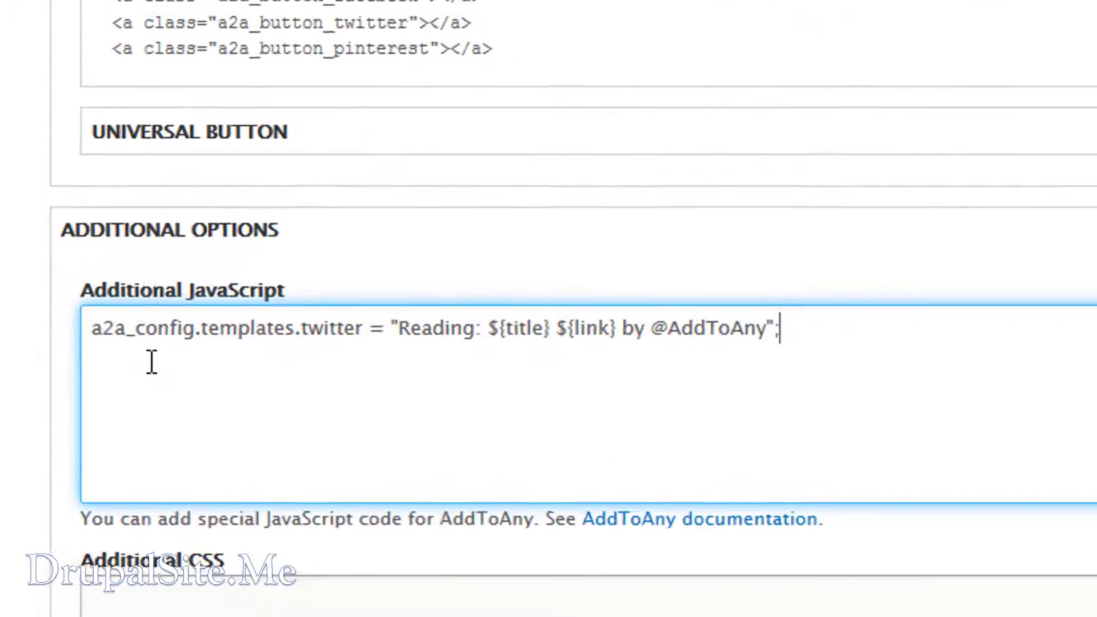
{"action": "left_click", "coordinate": [694, 324]}
{"action": "type", "text": "D"}
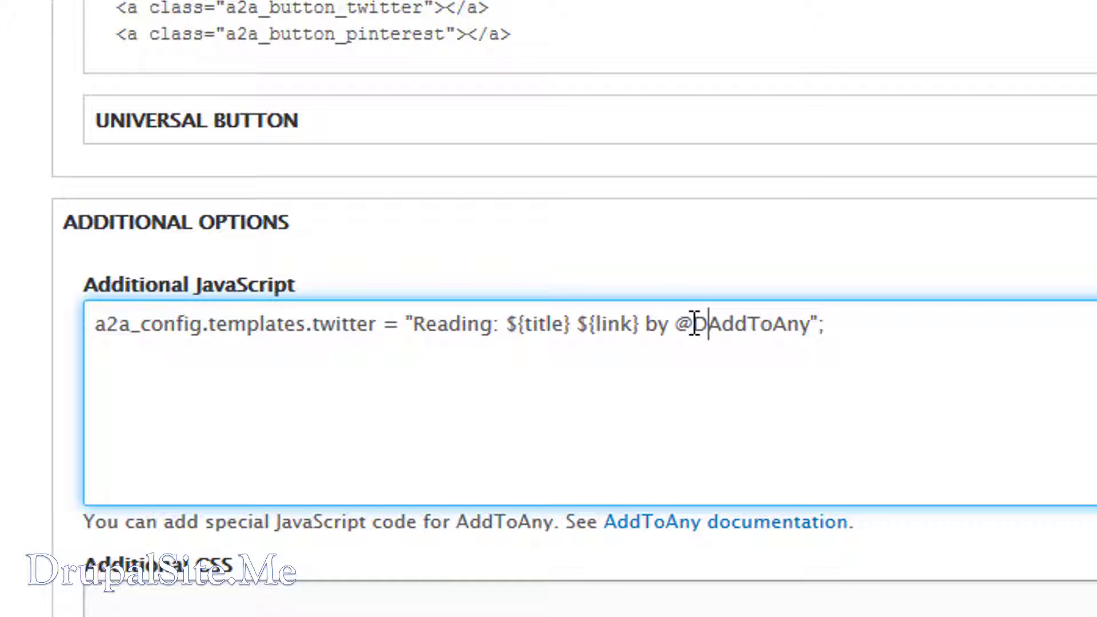
{"action": "type", "text": "rupalSi"}
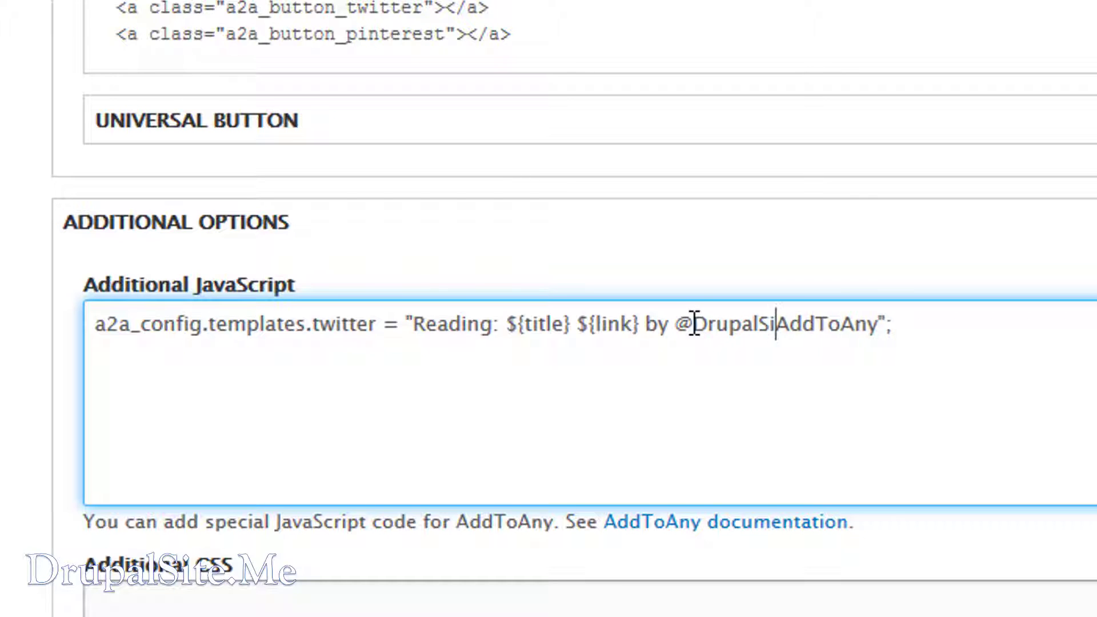
{"action": "type", "text": "teMe"}
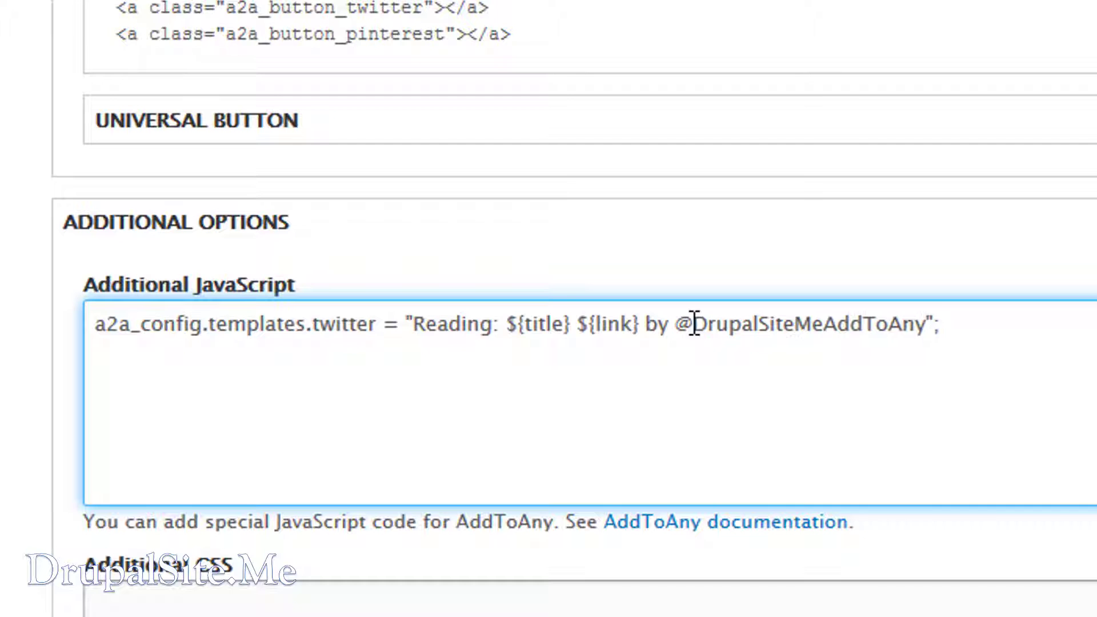
{"action": "key", "text": "Delete"}
{"action": "key", "text": "Delete"}
{"action": "key", "text": "Delete"}
{"action": "key", "text": "Delete"}
{"action": "key", "text": "Delete"}
{"action": "key", "text": "Delete"}
{"action": "key", "text": "Delete"}
{"action": "key", "text": "Delete"}
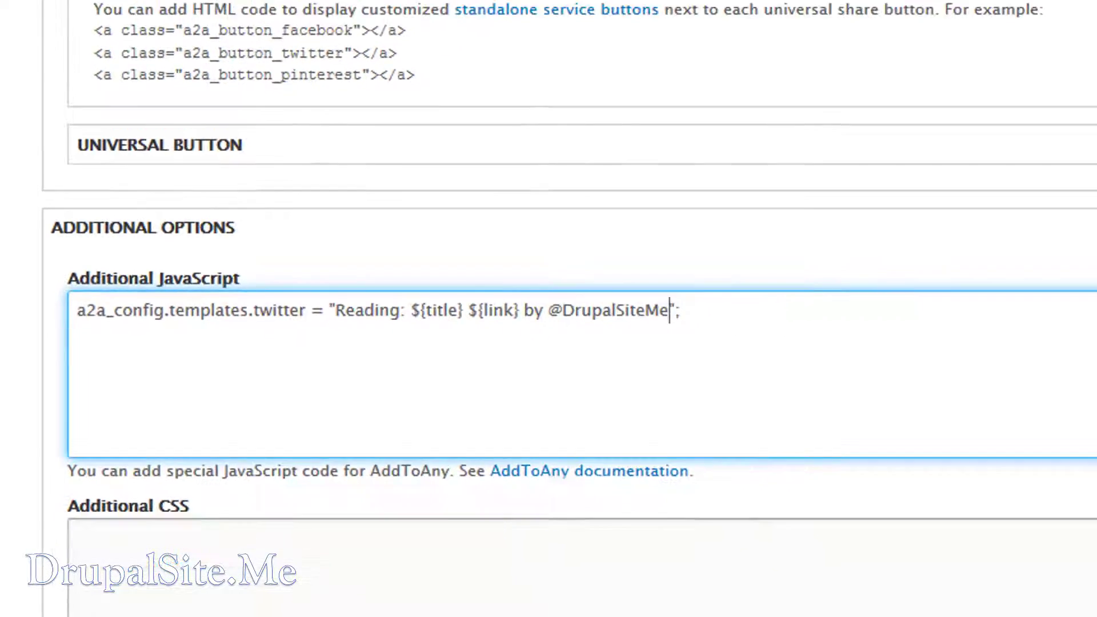
{"action": "left_click", "coordinate": [78, 552]}
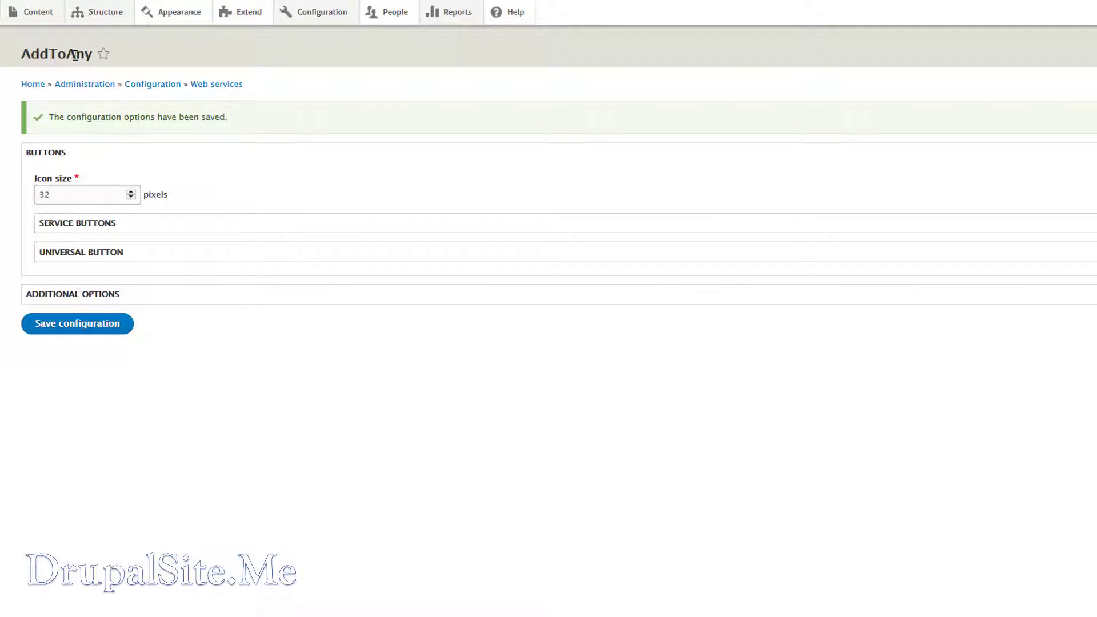
{"action": "right_click", "coordinate": [40, 1]}
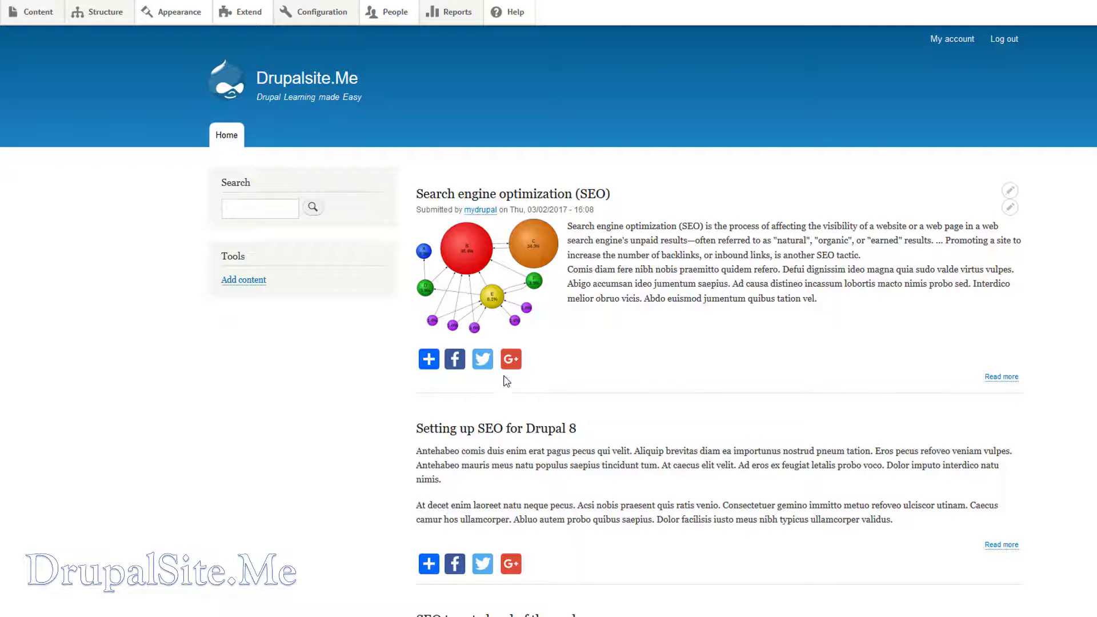
{"action": "left_click", "coordinate": [484, 361]}
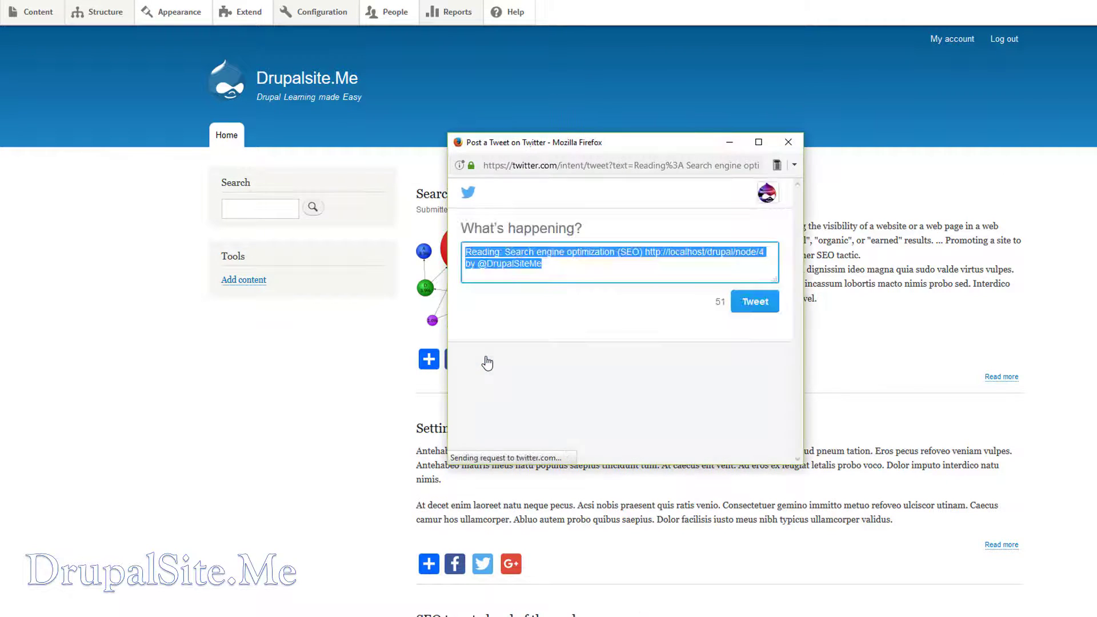
{"action": "left_click", "coordinate": [585, 264]}
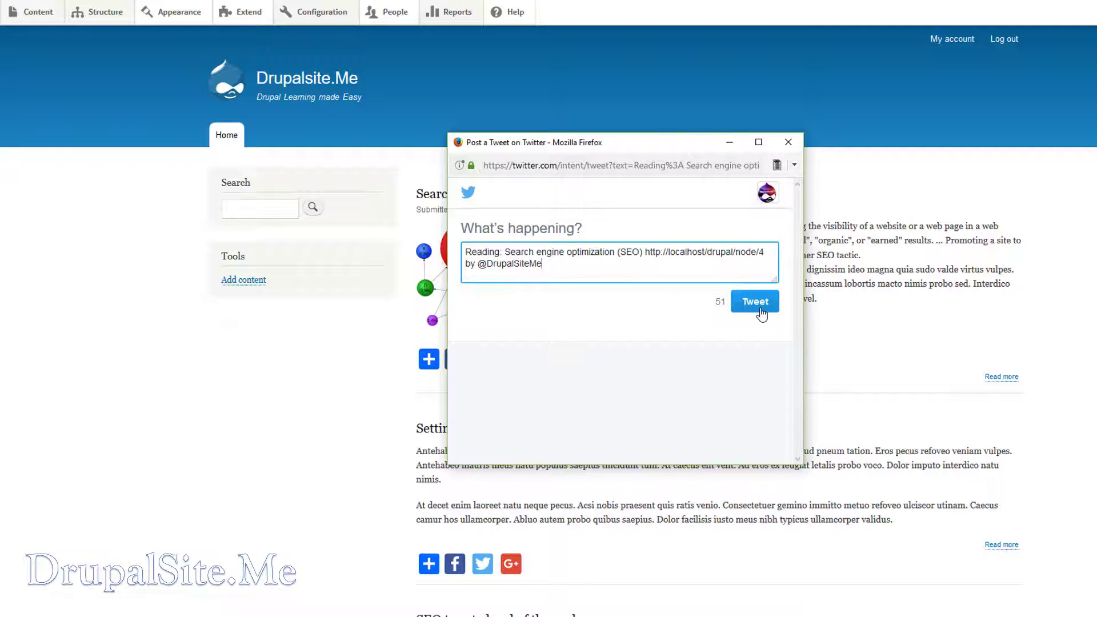
{"action": "left_click", "coordinate": [788, 142]}
{"action": "scroll", "coordinate": [580, 375], "scroll_direction": "down", "scroll_amount": 1}
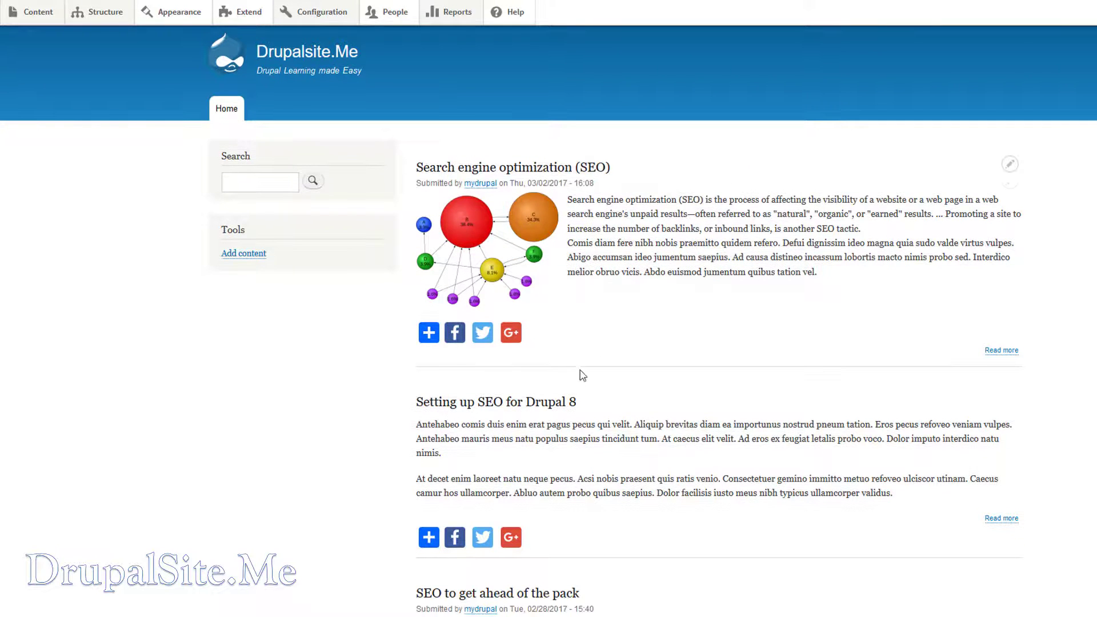
{"action": "left_click", "coordinate": [549, 169]}
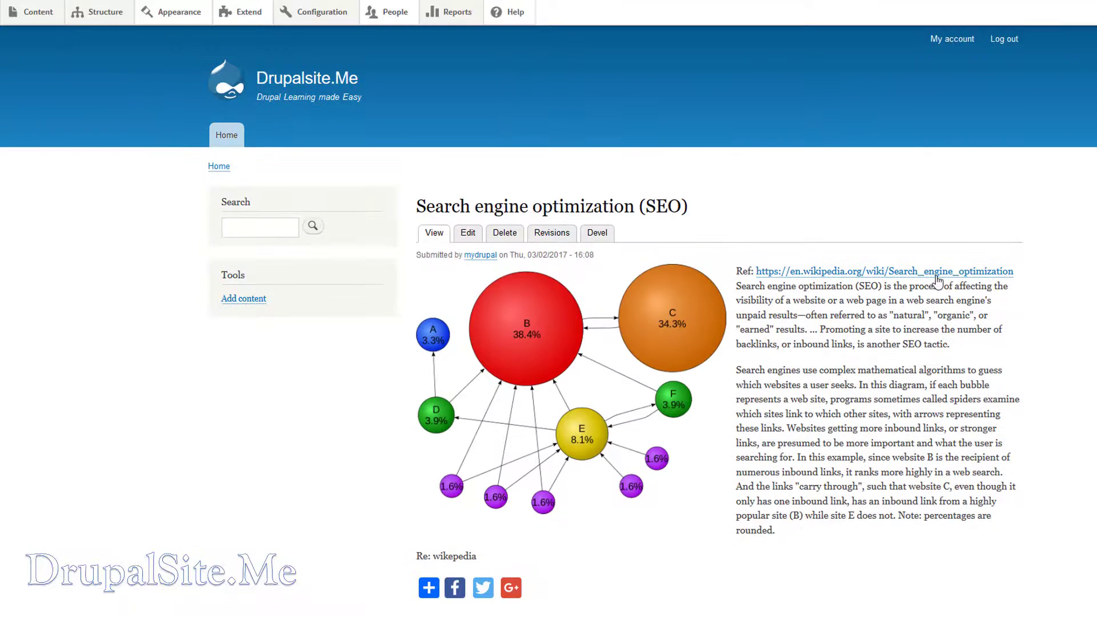
{"action": "left_click", "coordinate": [229, 145]}
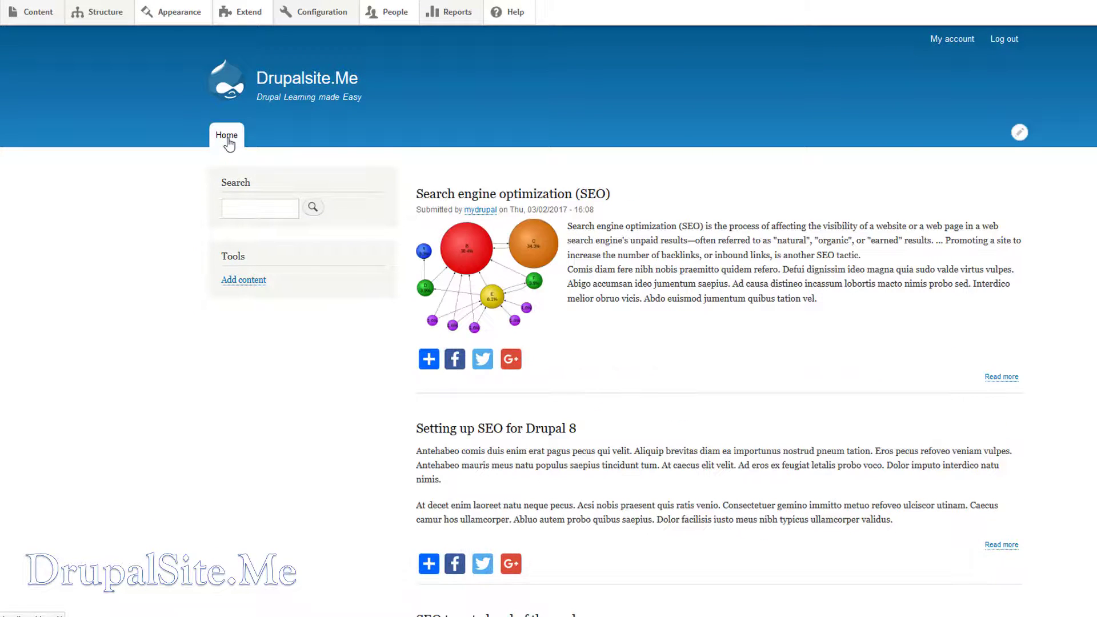